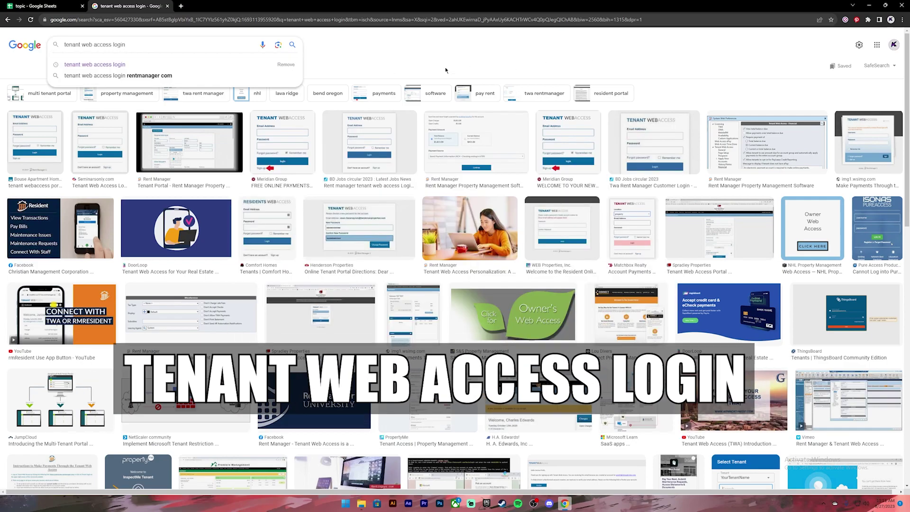
# Dismiss the suggestions and return to Google's web results for 'tenant web access login'
pyautogui.click(445, 64)
pyautogui.moveTo(282, 143)
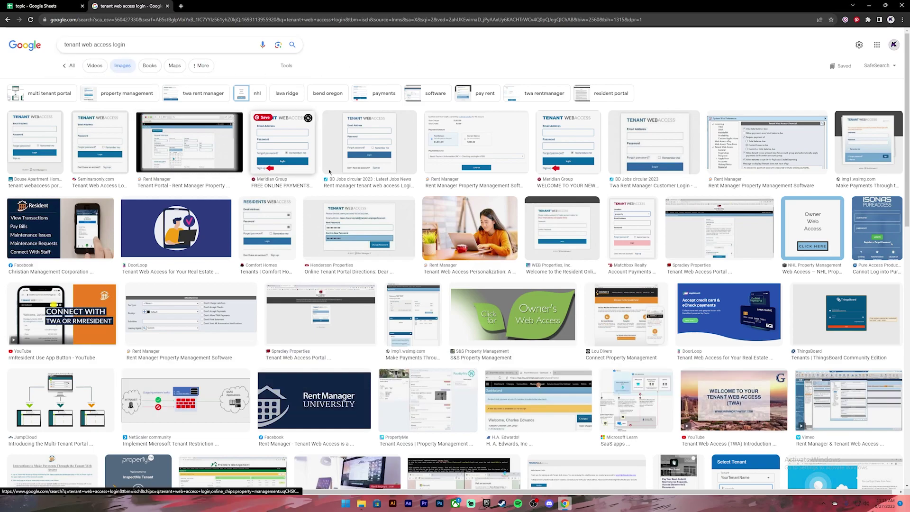
pyautogui.hotkey('alt', 'Left')
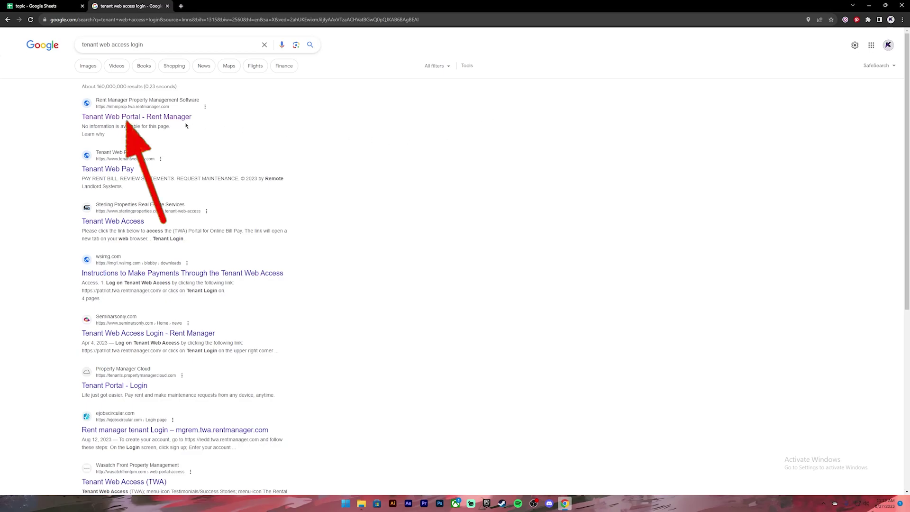
# Open the 'Tenant Web Portal - Rent Manager' result and fill in the email and password fields
pyautogui.click(136, 117)
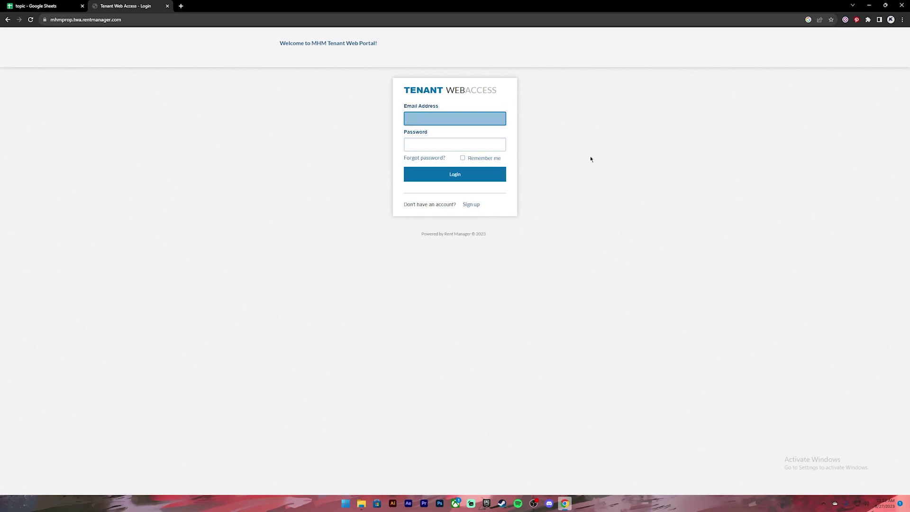
pyautogui.write('example@gmail.com')
pyautogui.click(541, 153)
pyautogui.click(454, 144)
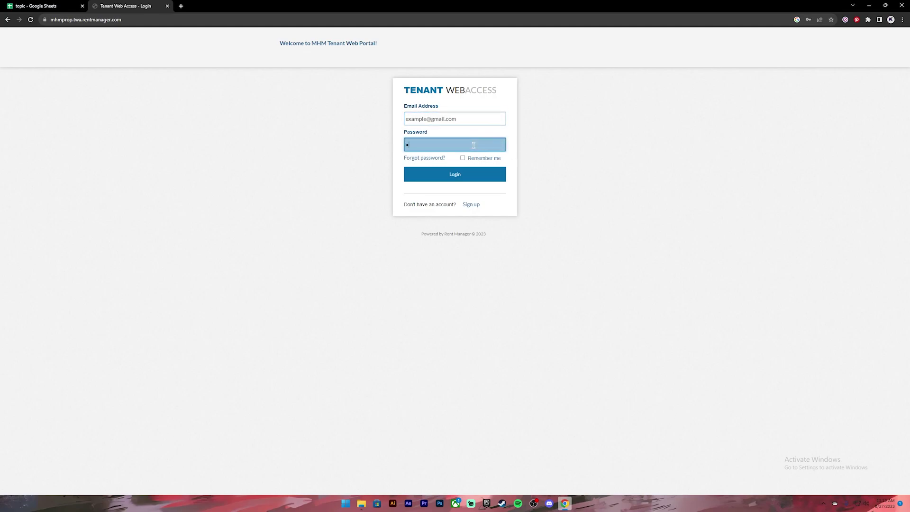
pyautogui.click(574, 150)
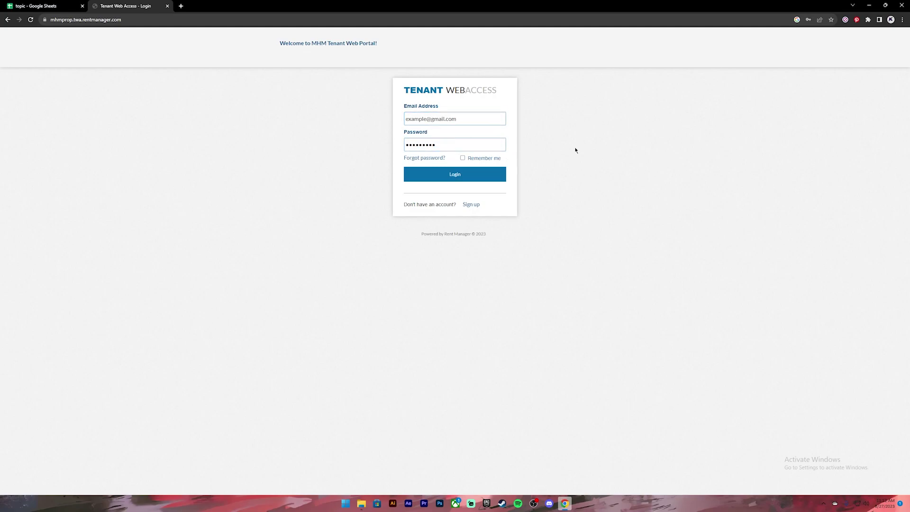